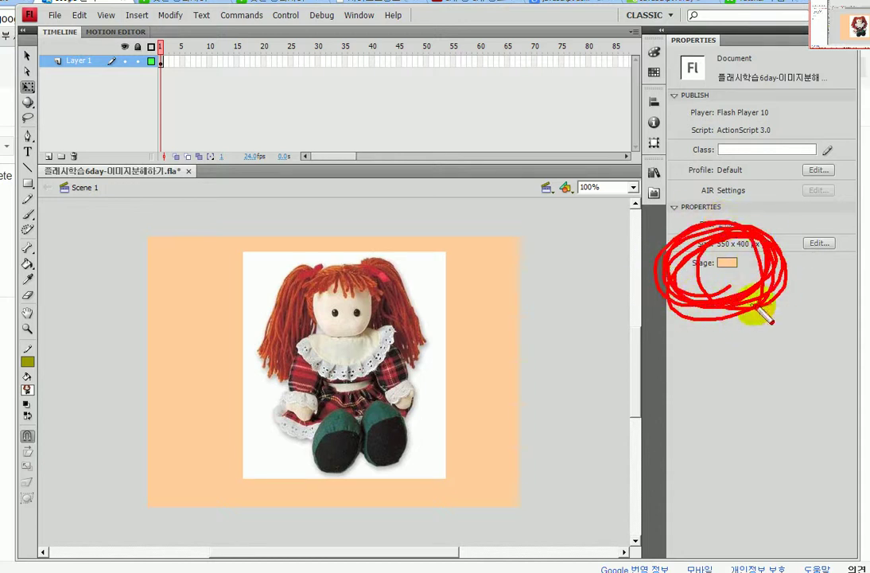
# Step: Change the stage background colour to dark gold
pyautogui.click(727, 264)
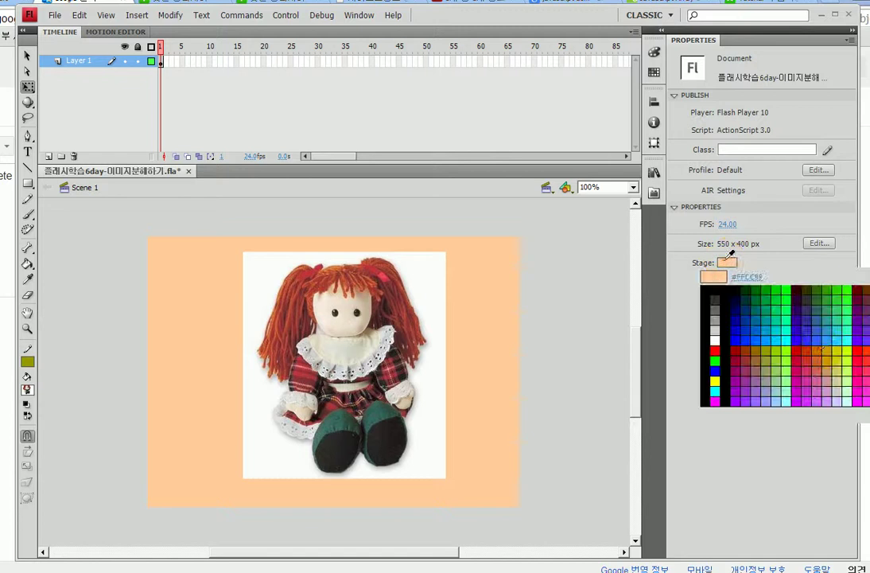
pyautogui.click(829, 348)
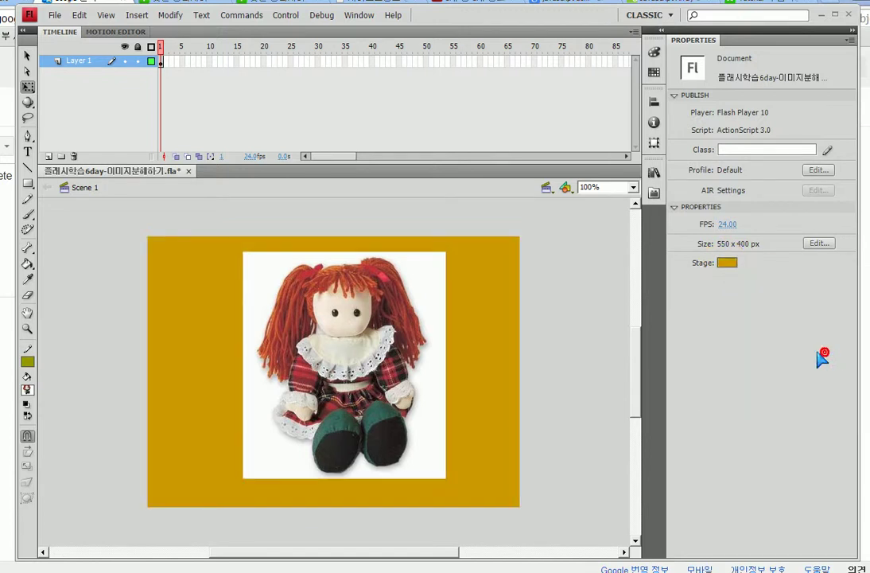
pyautogui.moveTo(684, 279)
pyautogui.mouseDown()
pyautogui.moveTo(712, 291)
pyautogui.moveTo(769, 268)
pyautogui.moveTo(710, 238)
pyautogui.moveTo(742, 305)
pyautogui.mouseUp()
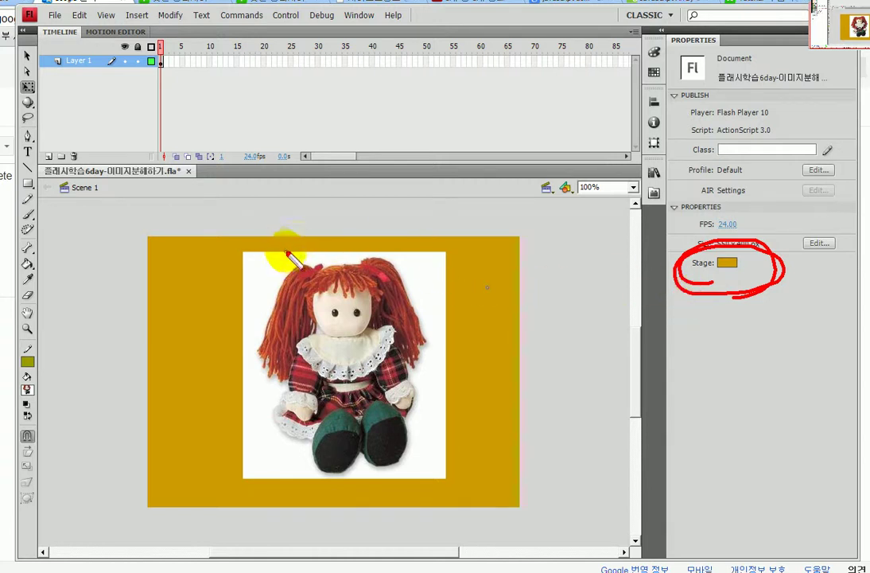
pyautogui.moveTo(245, 240)
pyautogui.mouseDown()
pyautogui.moveTo(218, 248)
pyautogui.moveTo(237, 299)
pyautogui.moveTo(282, 248)
pyautogui.mouseUp()
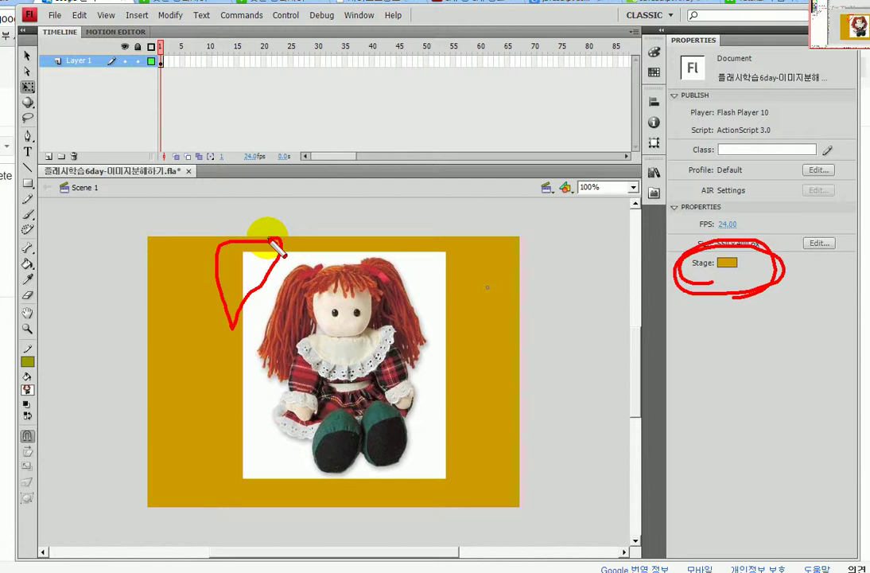
pyautogui.moveTo(272, 240)
pyautogui.mouseDown()
pyautogui.moveTo(244, 262)
pyautogui.moveTo(276, 247)
pyautogui.moveTo(260, 287)
pyautogui.moveTo(237, 299)
pyautogui.mouseUp()
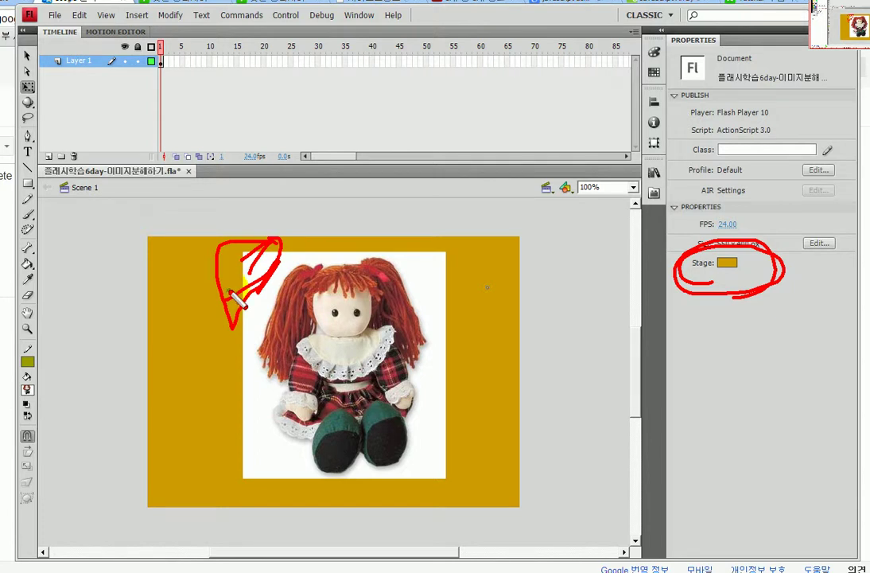
pyautogui.press('Escape')
# Step: Break apart the doll.jpg bitmap on the stage into an editable shape and clear the selection
pyautogui.click(370, 337)
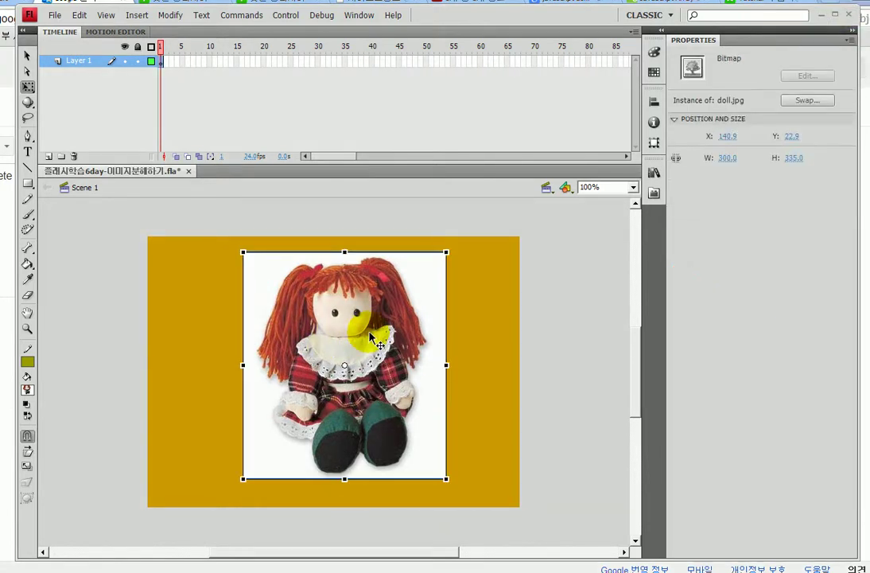
pyautogui.hotkey('ctrl', 'b')
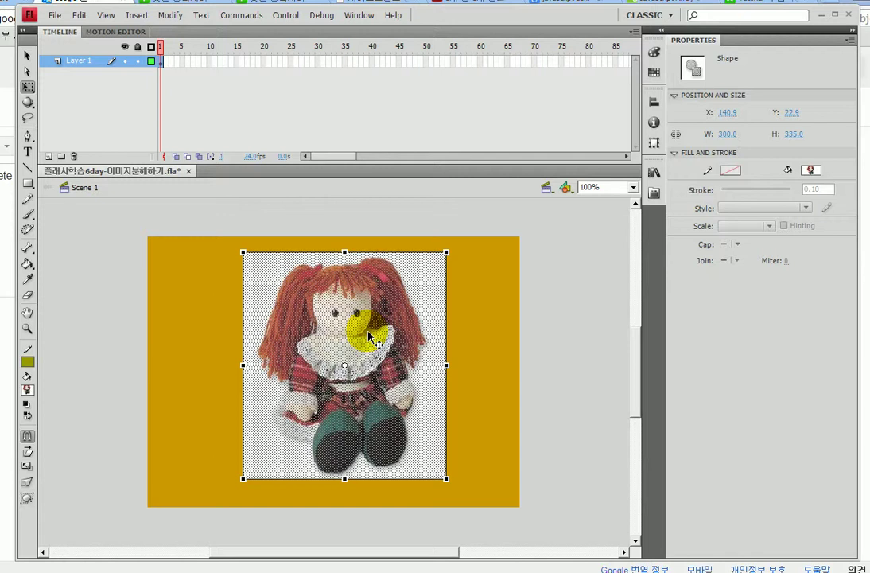
pyautogui.click(121, 335)
# Step: Delete a small rectangular piece from the upper-left corner of the doll picture's white background
pyautogui.click(26, 329)
pyautogui.click(170, 273)
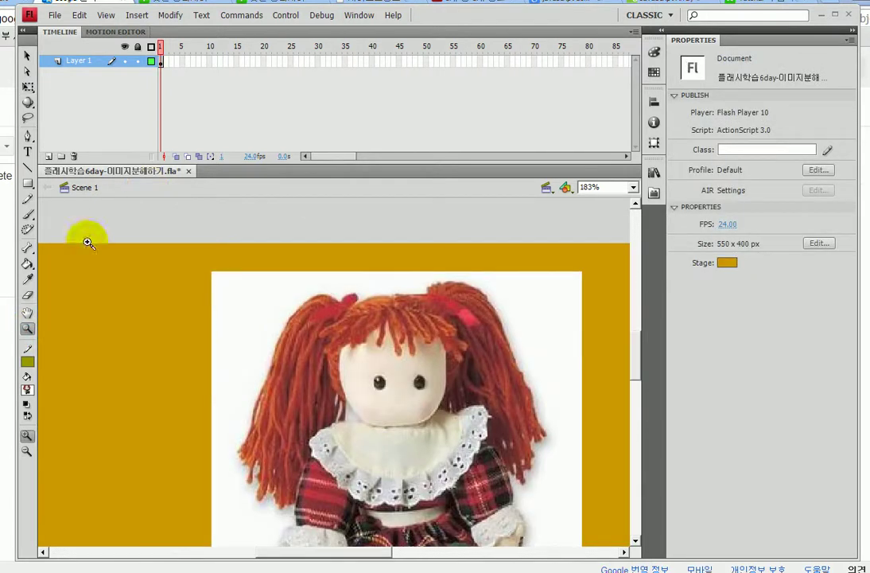
pyautogui.click(27, 55)
pyautogui.moveTo(170, 253); pyautogui.dragTo(255, 331)
pyautogui.press('Delete')
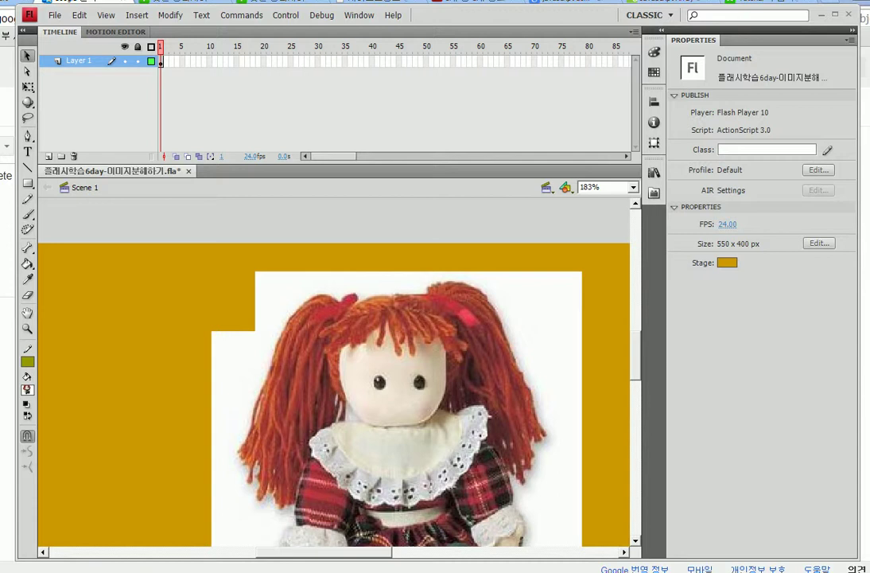
pyautogui.click(226, 306)
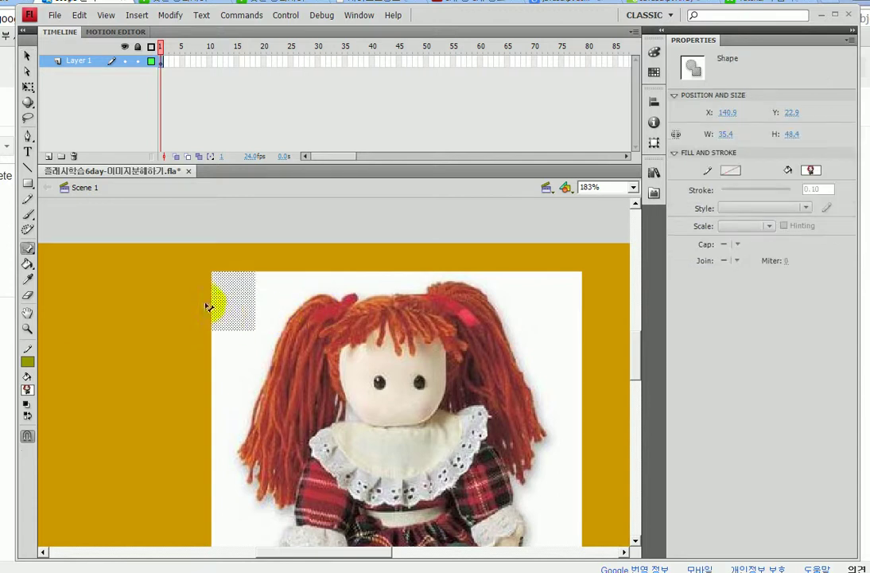
pyautogui.press('x')
pyautogui.moveTo(331, 253)
pyautogui.mouseDown()
pyautogui.moveTo(262, 328)
pyautogui.moveTo(152, 414)
pyautogui.mouseUp()
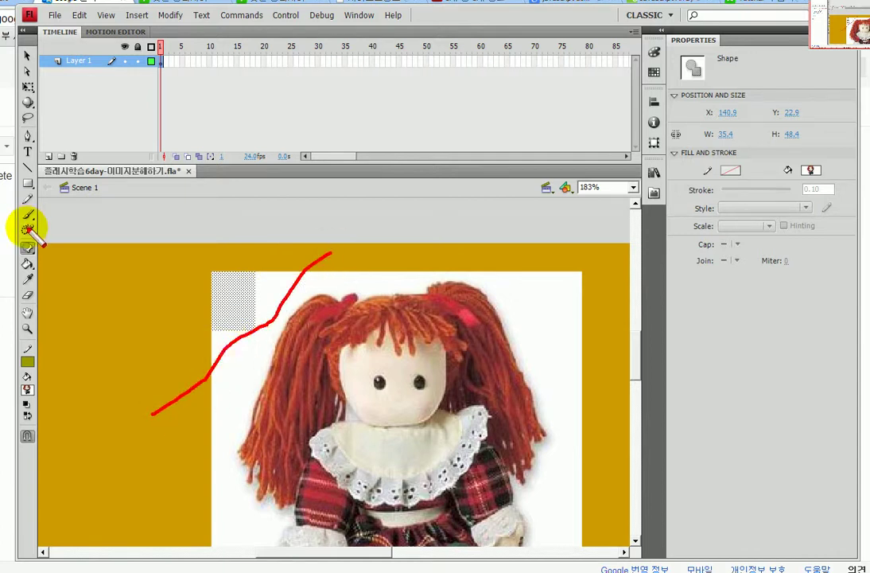
pyautogui.hotkey('ctrl', 'z')
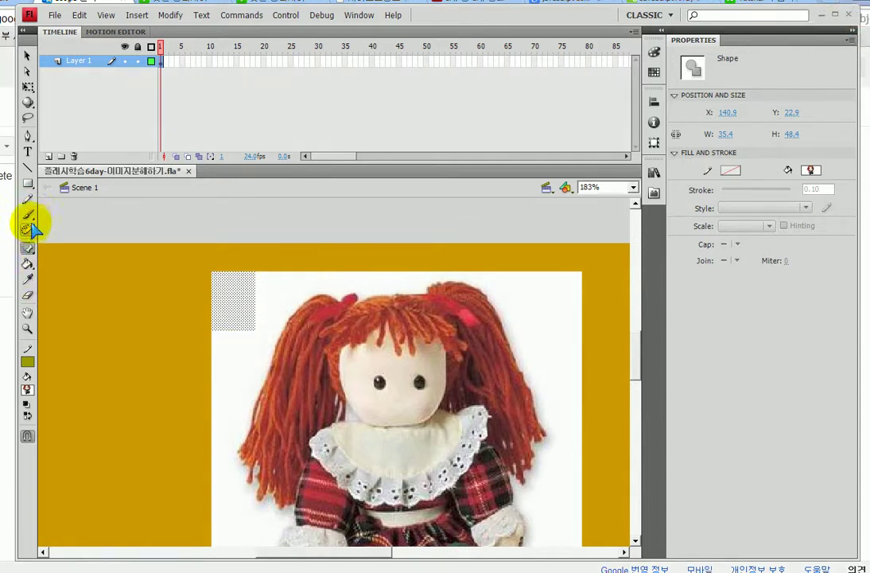
# Step: Set up the Pencil tool with a red #FF0000 stroke and no fill
pyautogui.click(27, 200)
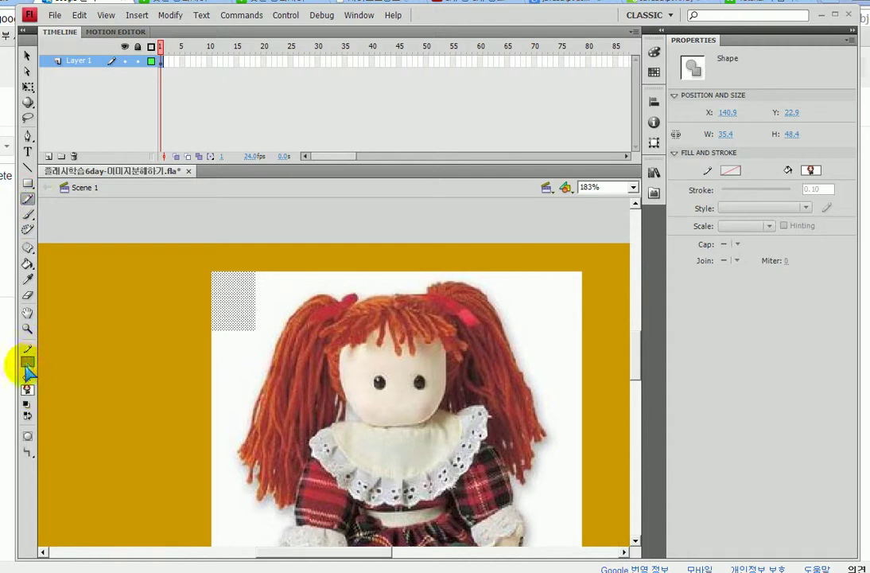
pyautogui.click(28, 361)
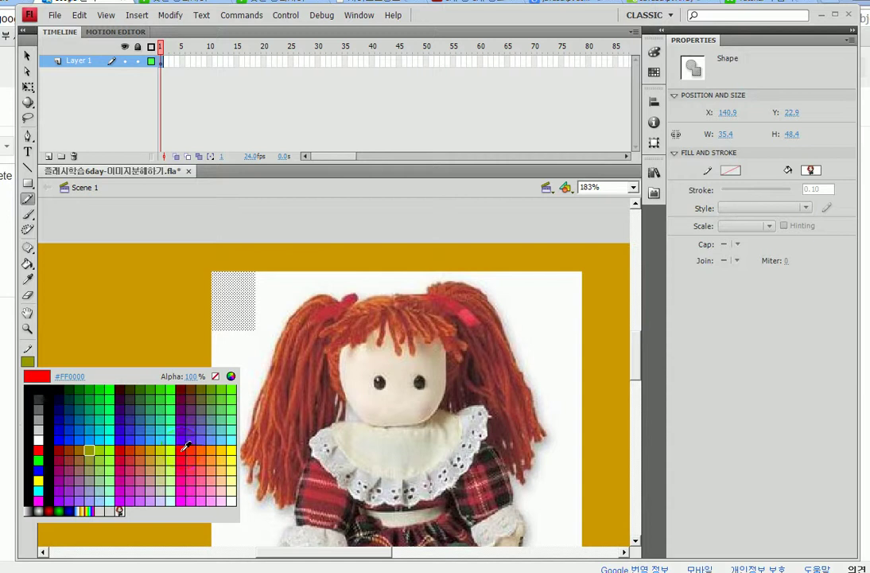
pyautogui.click(186, 446)
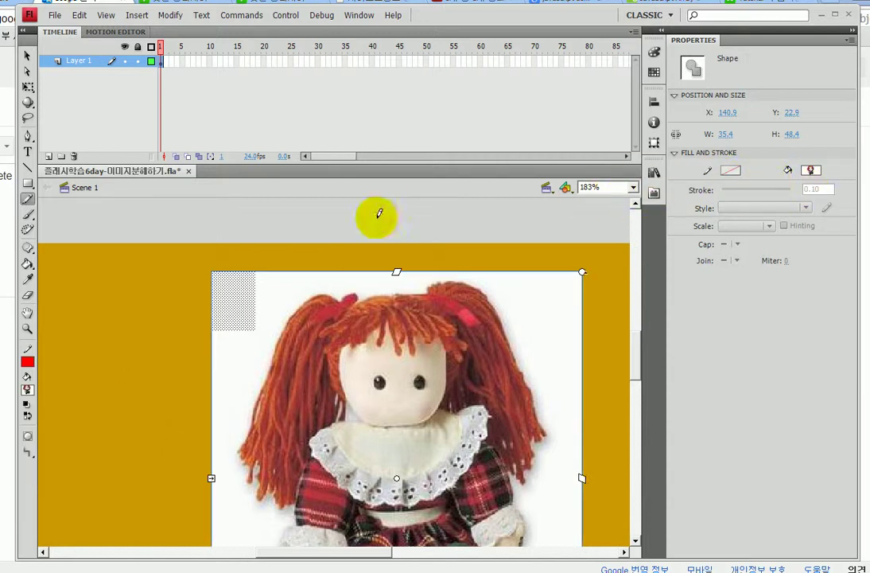
pyautogui.click(27, 390)
pyautogui.click(216, 404)
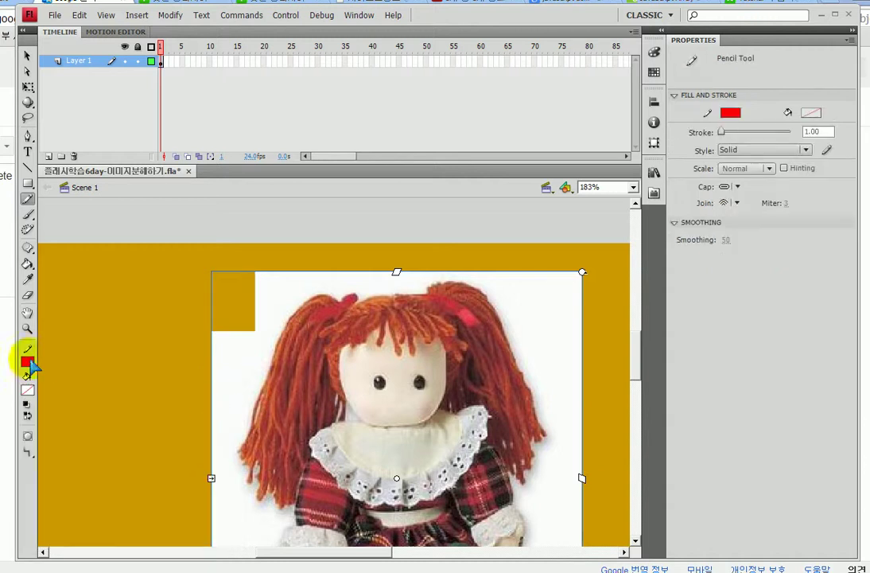
# Step: Undo the deletion of the rectangular corner piece of the doll picture
pyautogui.click(125, 302)
pyautogui.click(28, 56)
pyautogui.press('y')
pyautogui.click(28, 57)
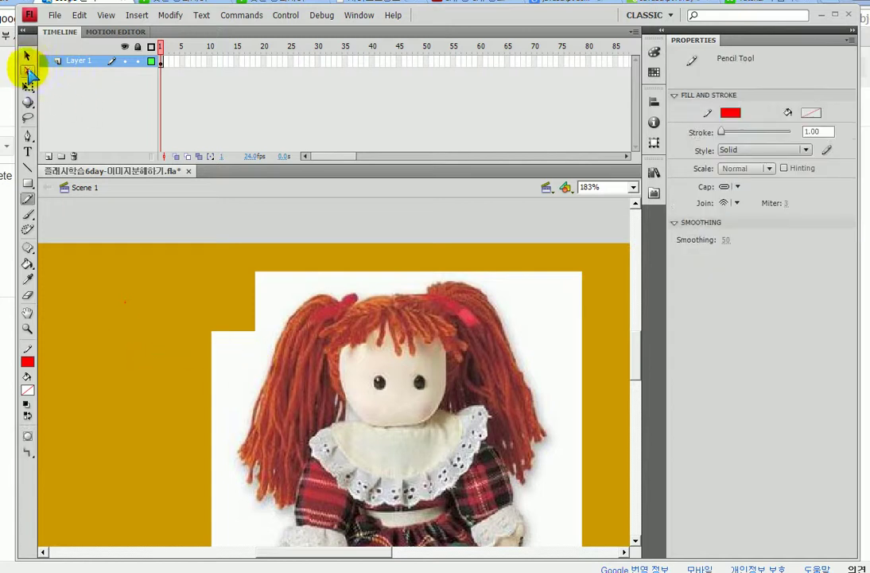
pyautogui.click(203, 347)
pyautogui.click(229, 356)
pyautogui.click(144, 355)
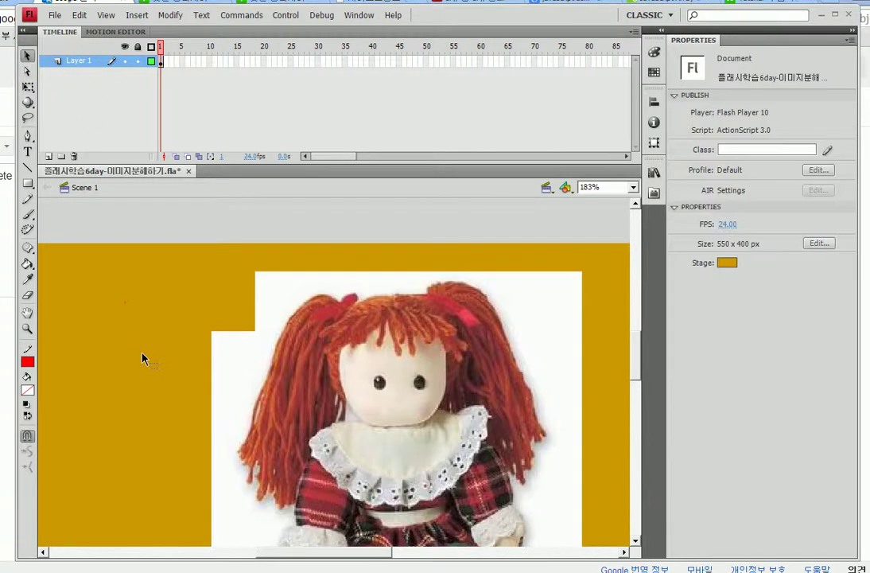
pyautogui.click(230, 359)
pyautogui.click(163, 367)
pyautogui.hotkey('ctrl', 'z')
pyautogui.click(239, 373)
pyautogui.click(101, 371)
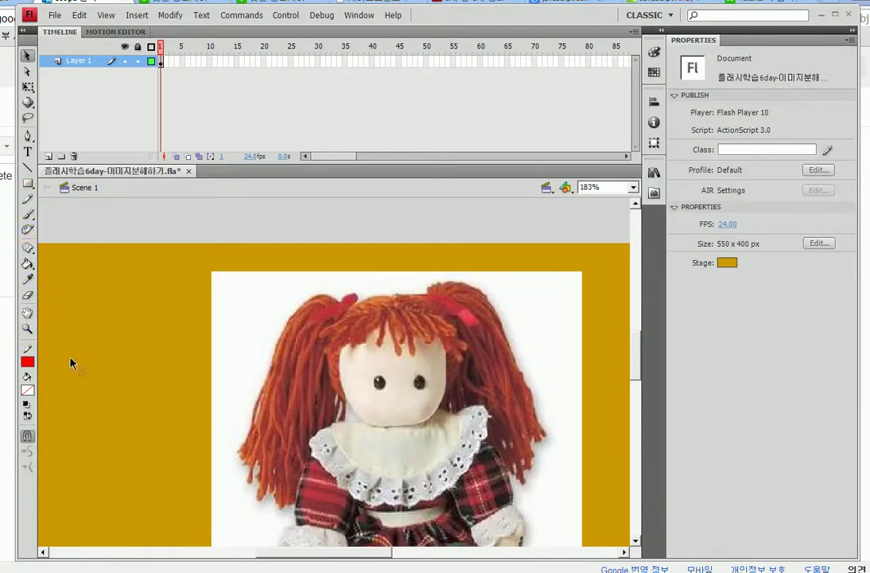
# Step: Try a Brush tool stroke diagonally across the picture's upper-left background and undo it
pyautogui.click(28, 214)
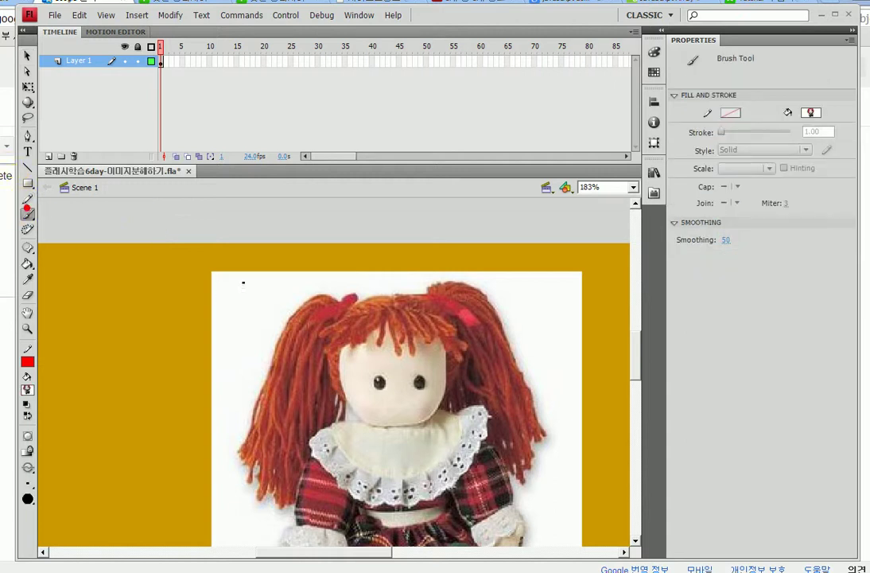
pyautogui.moveTo(342, 262)
pyautogui.mouseDown()
pyautogui.moveTo(292, 295)
pyautogui.moveTo(271, 336)
pyautogui.moveTo(230, 377)
pyautogui.moveTo(133, 439)
pyautogui.mouseUp()
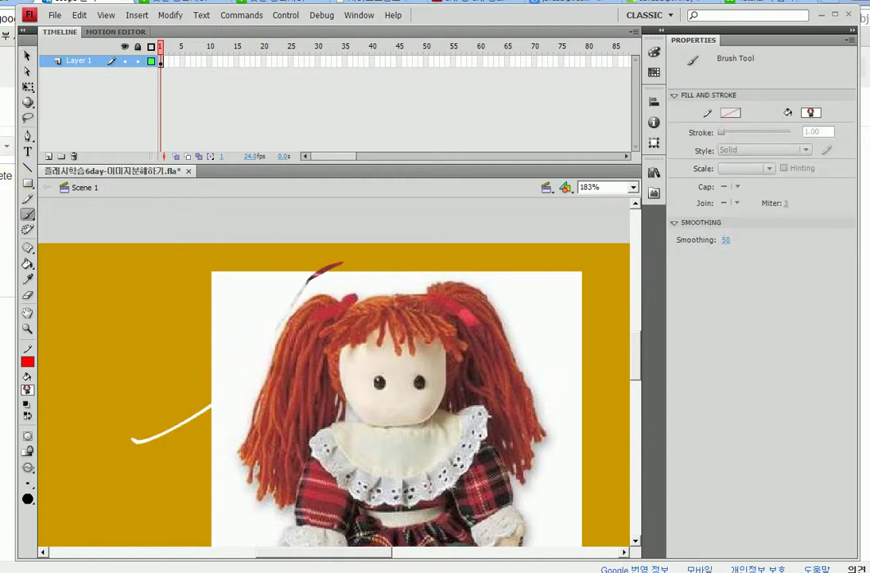
pyautogui.press('s')
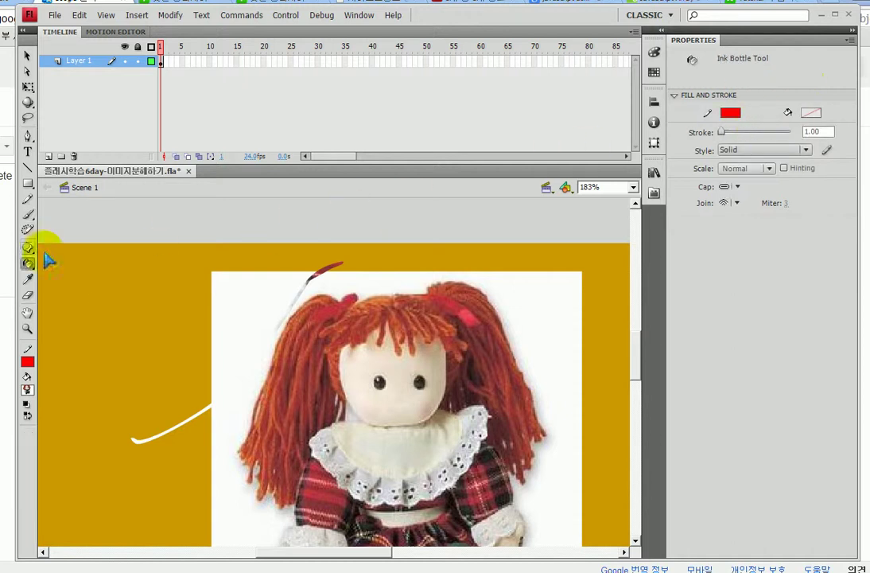
pyautogui.click(27, 199)
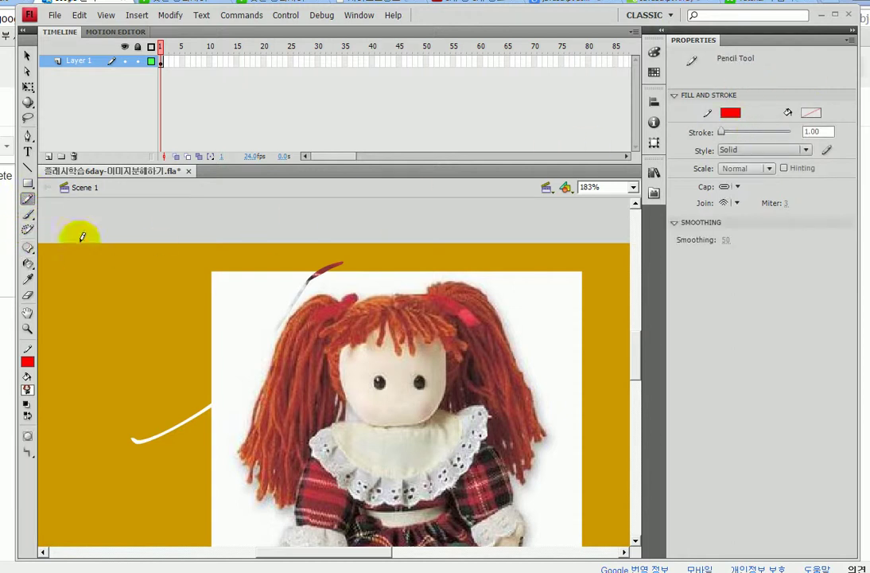
pyautogui.hotkey('ctrl', 'z')
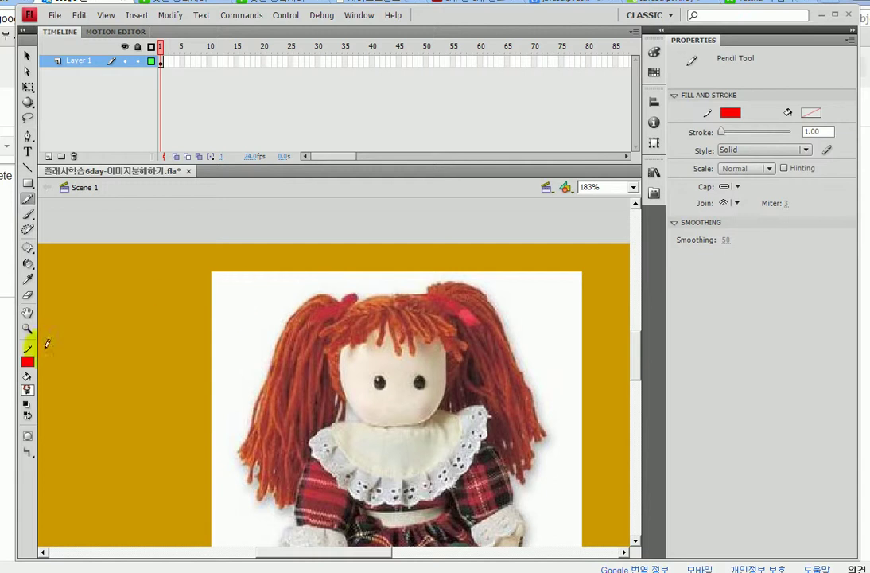
# Step: Remove the fill and draw a red Pencil line diagonally past the doll's left pigtail, crossing the picture's top and left edges
pyautogui.click(27, 390)
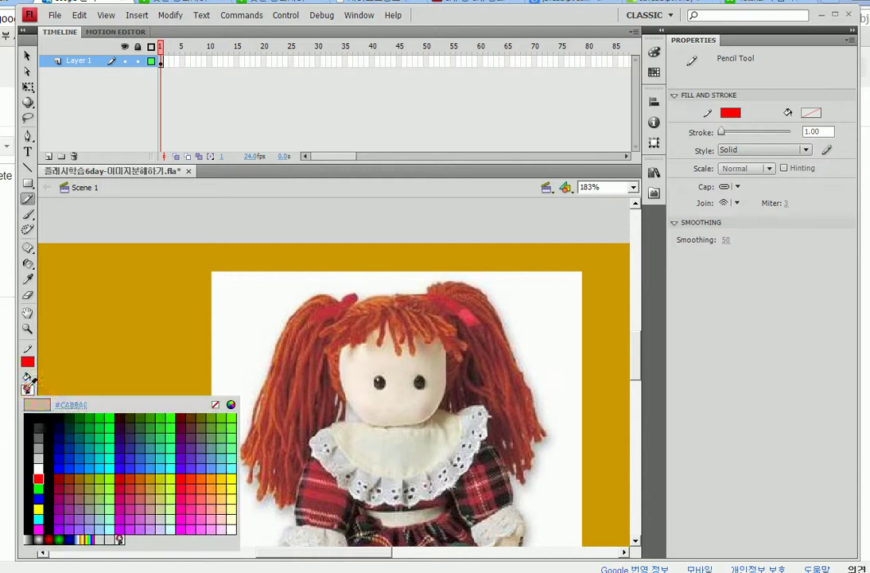
pyautogui.click(215, 405)
pyautogui.moveTo(348, 226)
pyautogui.mouseDown()
pyautogui.moveTo(311, 258)
pyautogui.moveTo(244, 378)
pyautogui.moveTo(153, 449)
pyautogui.moveTo(63, 469)
pyautogui.mouseUp()
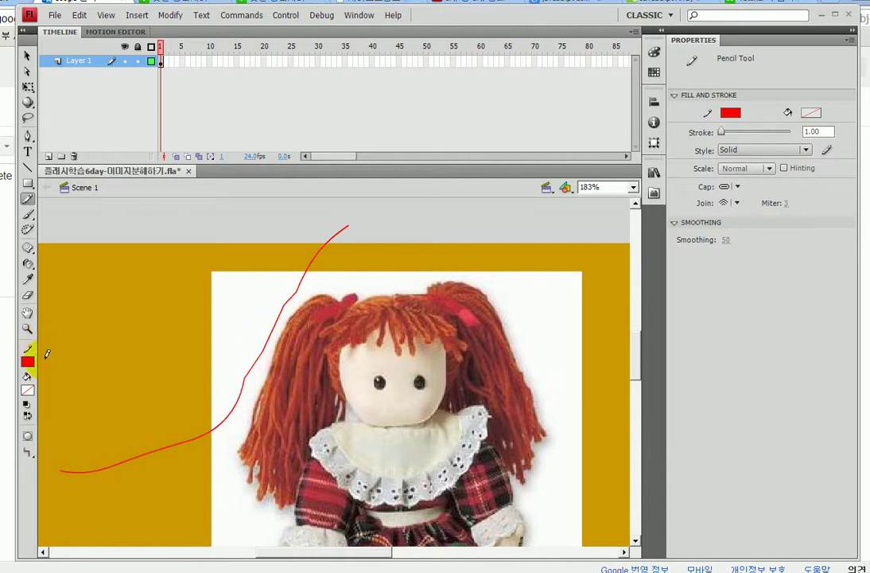
# Step: Move the separated upper-left background piece away from the red line, to about X 131.2, Y 16.4
pyautogui.click(27, 327)
pyautogui.click(212, 318)
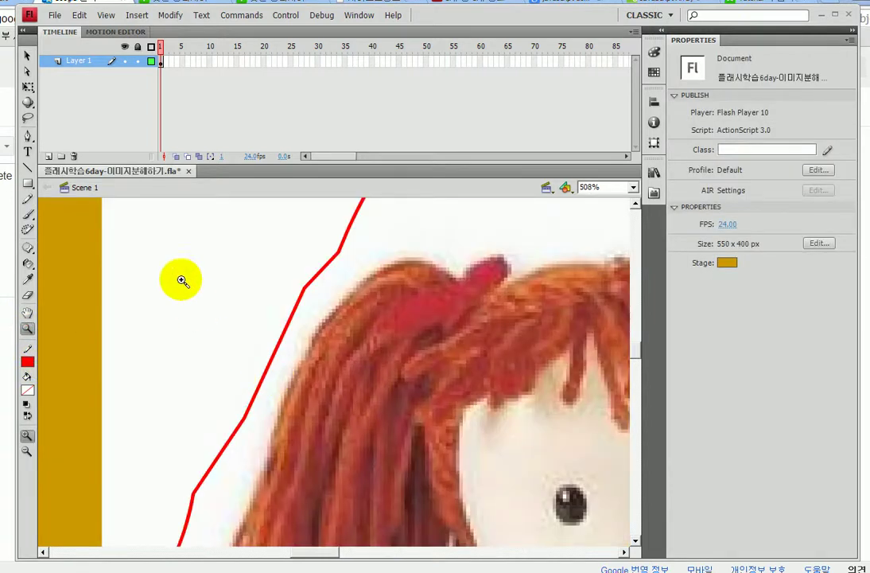
pyautogui.click(27, 55)
pyautogui.click(219, 277)
pyautogui.press('Left')
pyautogui.press('Left')
pyautogui.press('Left')
pyautogui.press('Left')
pyautogui.press('Left')
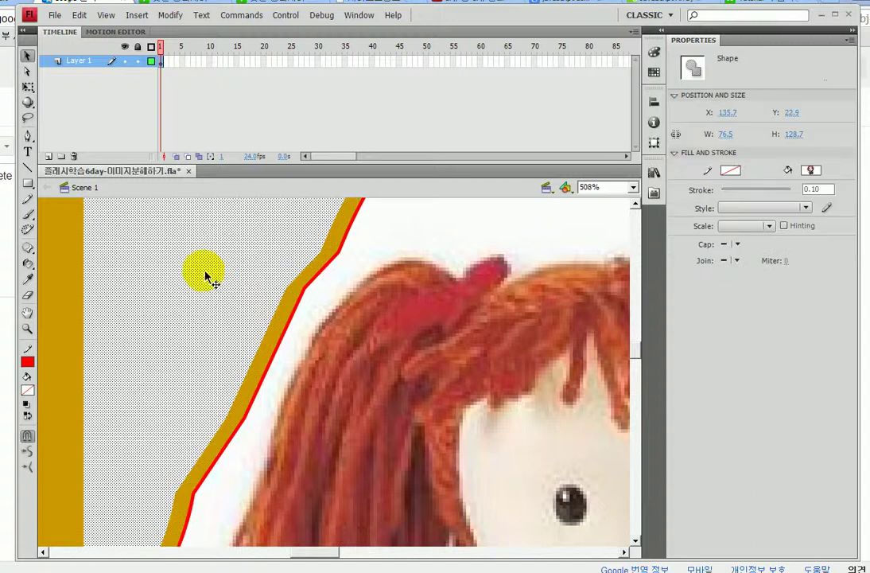
pyautogui.press('Left')
pyautogui.moveTo(202, 295); pyautogui.dragTo(168, 300)
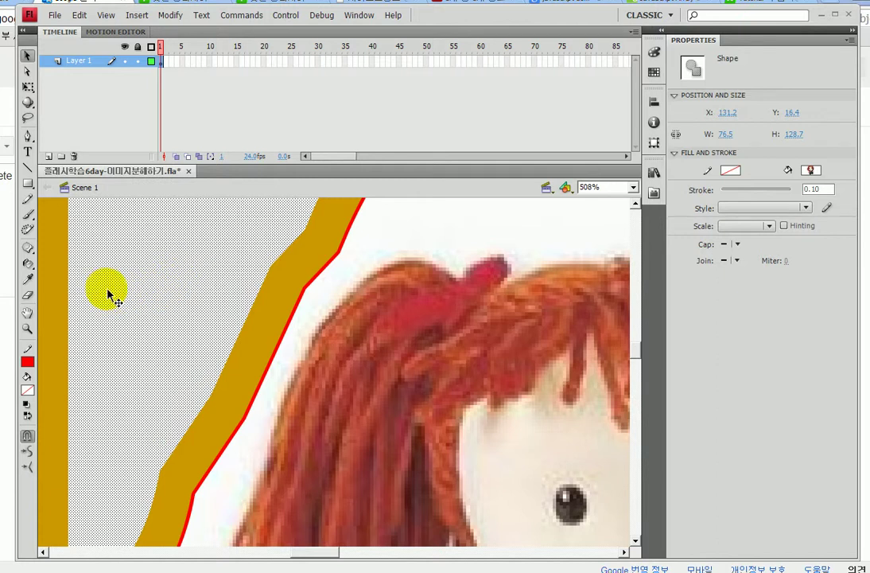
# Step: Delete the red dividing line and the separated white background piece beside the left pigtail
pyautogui.click(298, 309)
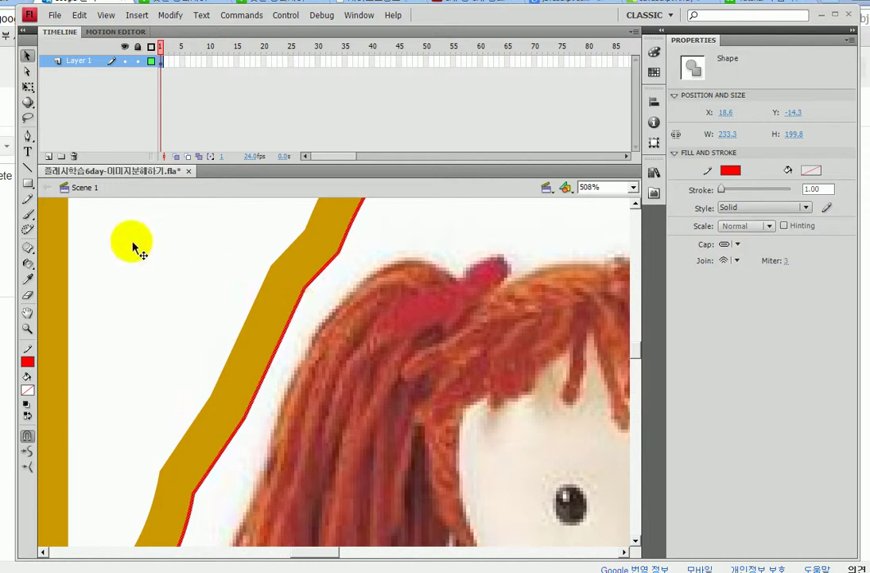
pyautogui.press('Delete')
pyautogui.moveTo(317, 336); pyautogui.dragTo(194, 360)
pyautogui.moveTo(314, 350); pyautogui.dragTo(252, 347)
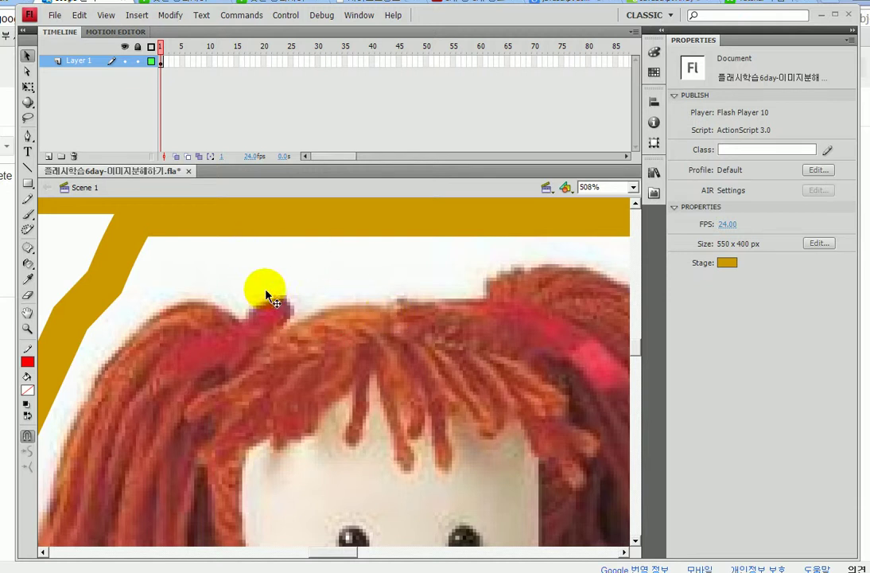
pyautogui.moveTo(84, 280); pyautogui.dragTo(188, 277)
pyautogui.click(140, 276)
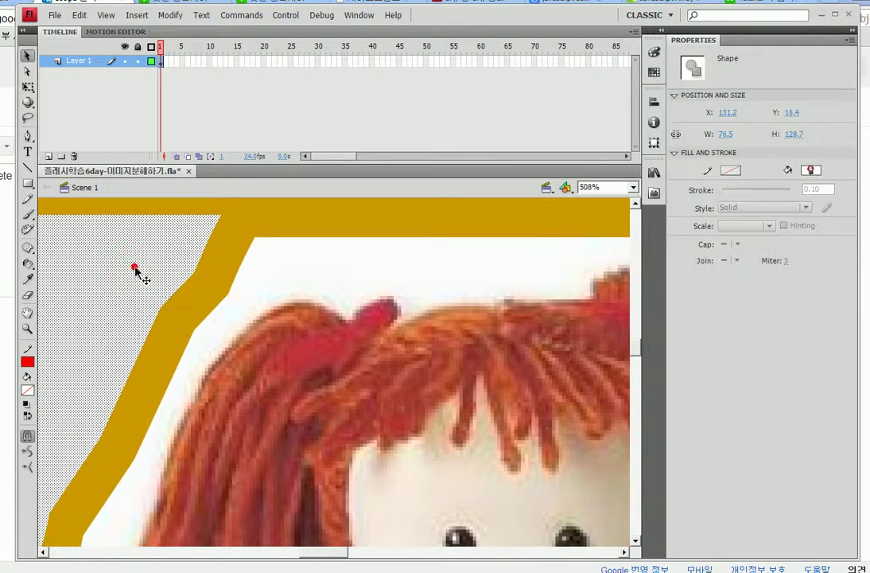
pyautogui.press('Delete')
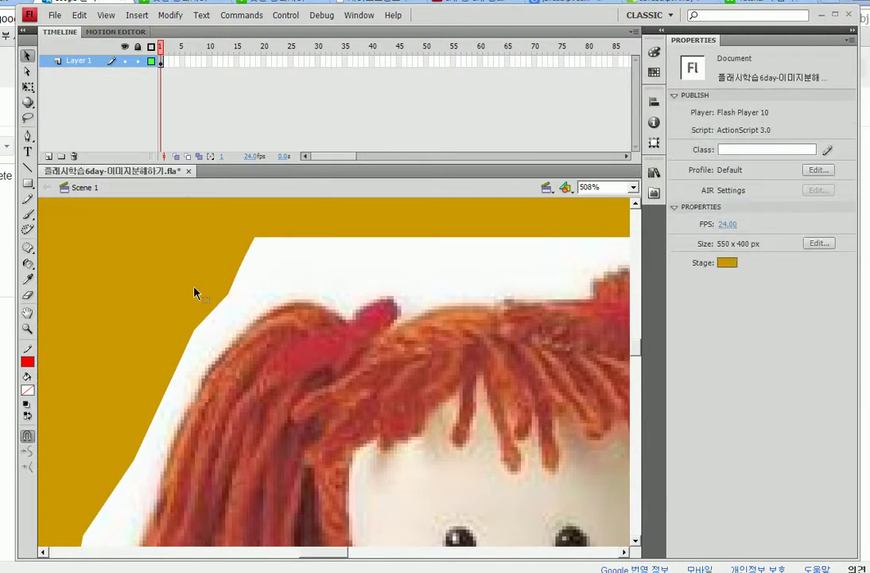
# Step: Trace a red Pencil line along the top of the left pigtail and hair, and delete the white background piece above it
pyautogui.click(28, 199)
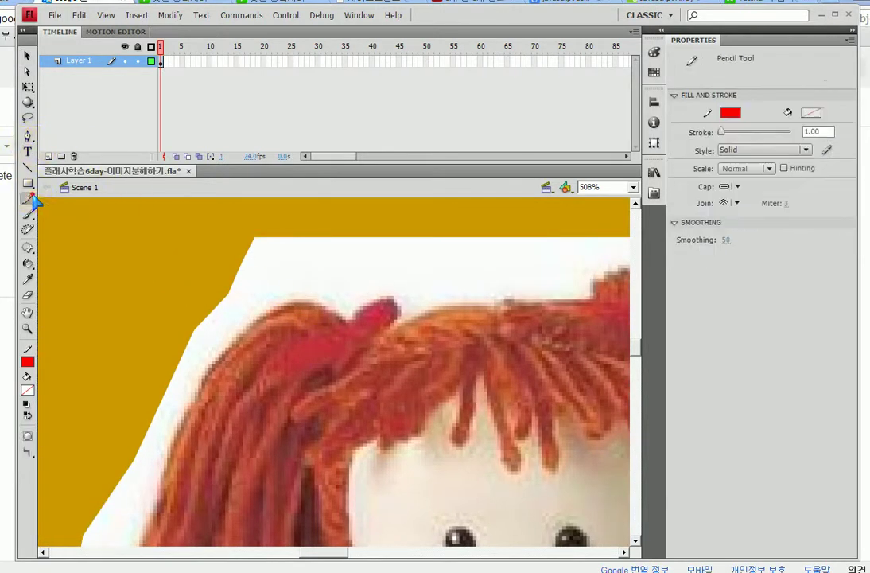
pyautogui.moveTo(149, 296)
pyautogui.mouseDown()
pyautogui.moveTo(228, 334)
pyautogui.moveTo(256, 308)
pyautogui.moveTo(248, 320)
pyautogui.moveTo(303, 297)
pyautogui.moveTo(348, 318)
pyautogui.moveTo(396, 295)
pyautogui.moveTo(396, 324)
pyautogui.moveTo(430, 304)
pyautogui.moveTo(494, 303)
pyautogui.moveTo(508, 283)
pyautogui.moveTo(511, 188)
pyautogui.mouseUp()
pyautogui.click(32, 59)
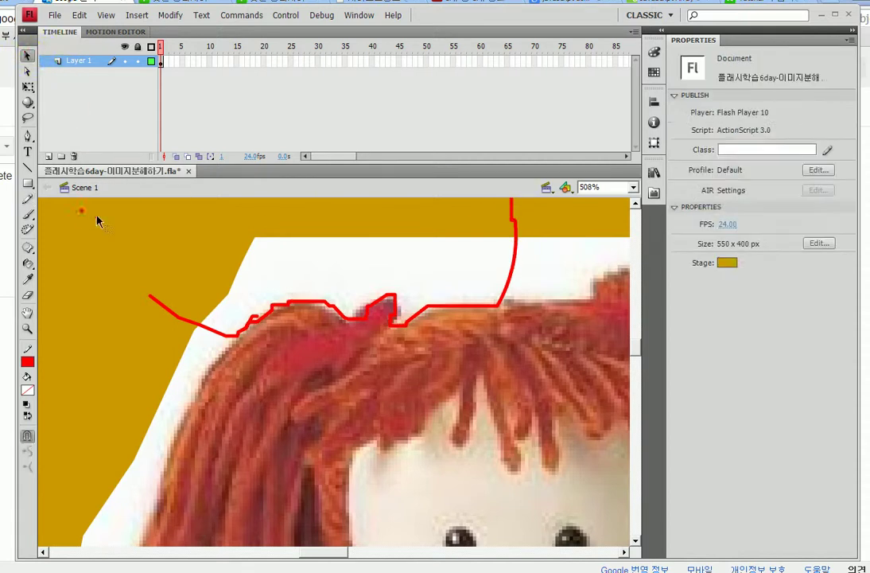
pyautogui.moveTo(287, 268); pyautogui.dragTo(287, 240)
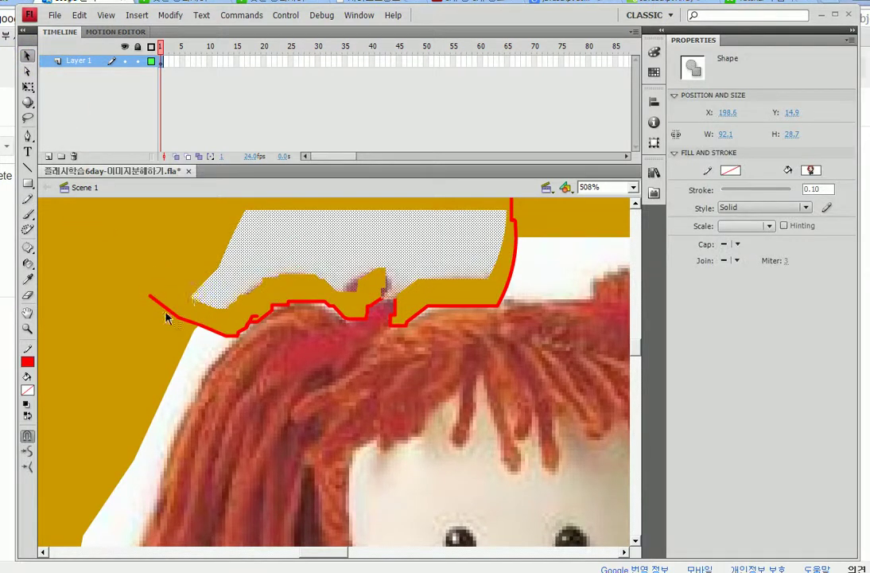
pyautogui.click(170, 313)
pyautogui.press('Delete')
pyautogui.click(305, 247)
pyautogui.press('Delete')
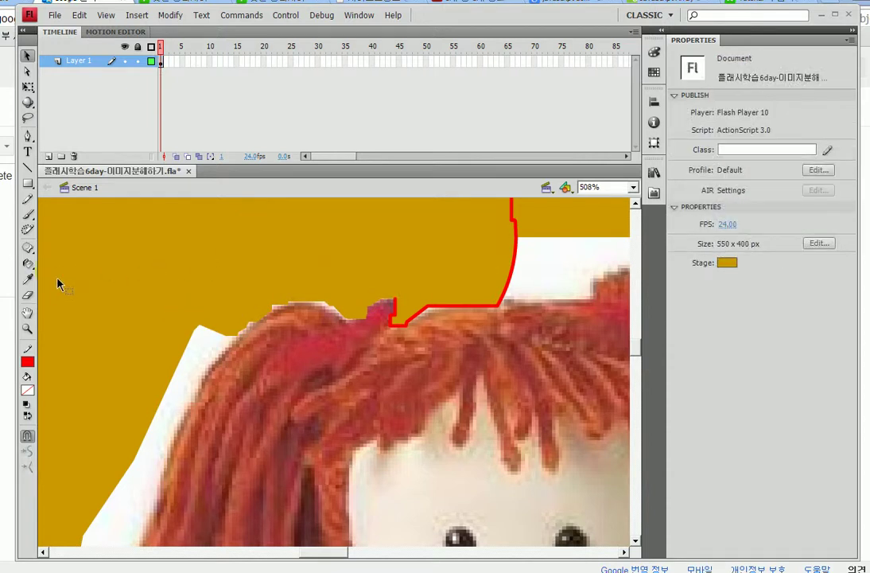
# Step: Delete the remaining red line segments above the doll's hair
pyautogui.hscroll(5, 173, 285)
pyautogui.click(374, 274)
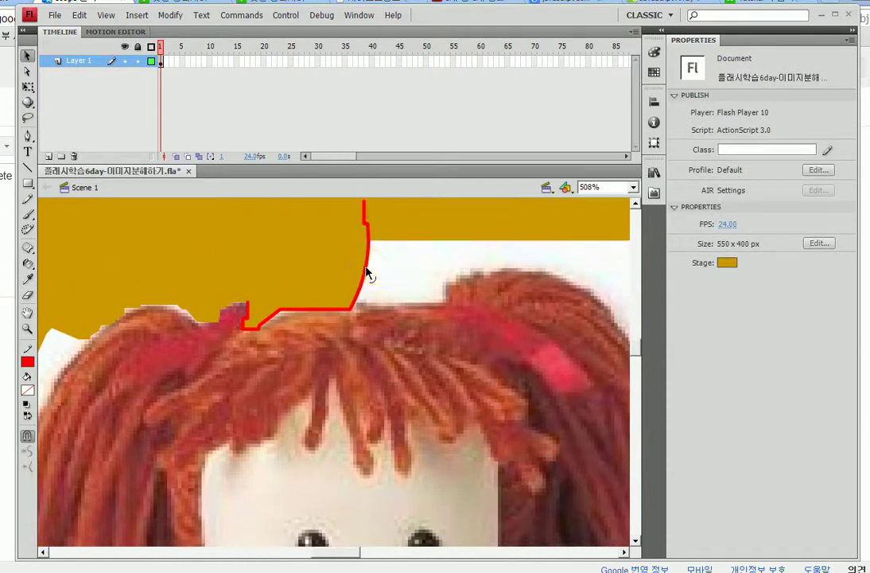
pyautogui.click(367, 273)
pyautogui.press('Delete')
pyautogui.moveTo(216, 358)
pyautogui.mouseDown()
pyautogui.moveTo(396, 324)
pyautogui.moveTo(437, 304)
pyautogui.moveTo(395, 315)
pyautogui.mouseUp()
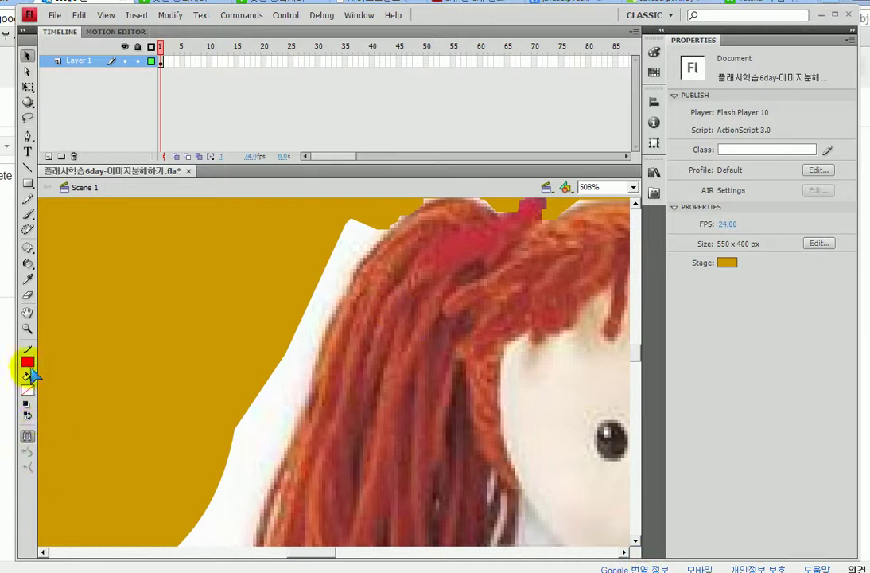
pyautogui.doubleClick(27, 329)
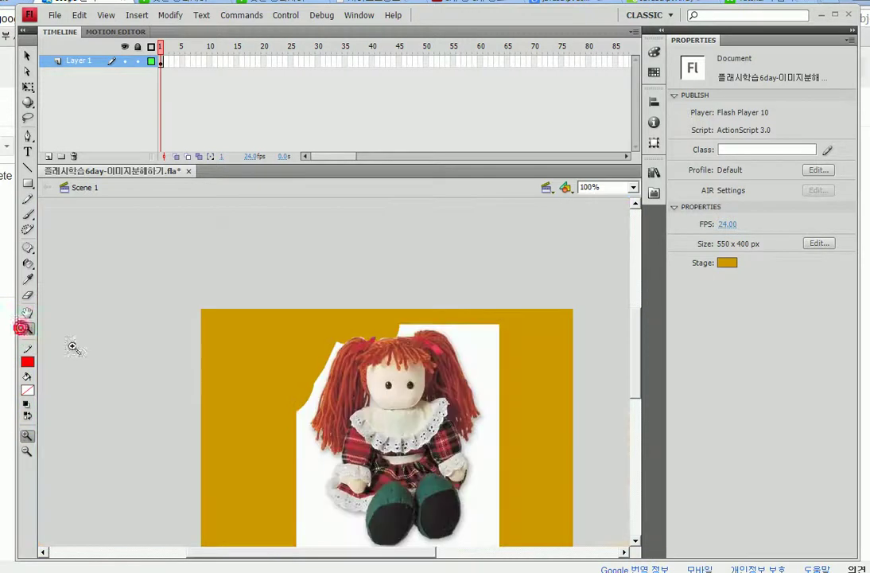